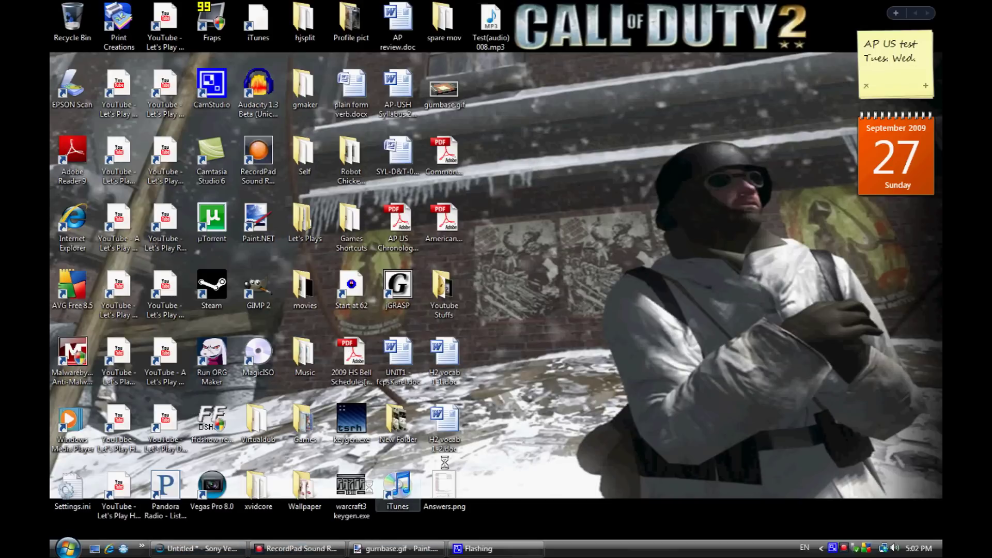
- Restore and maximize the Vegas project window, then minimize it to show the desktop
click(183, 549)
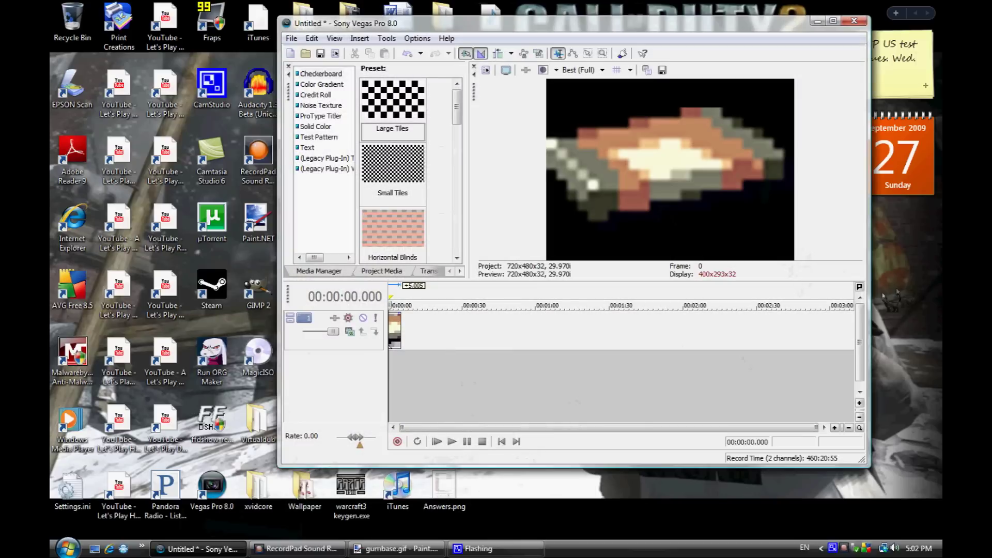
click(834, 21)
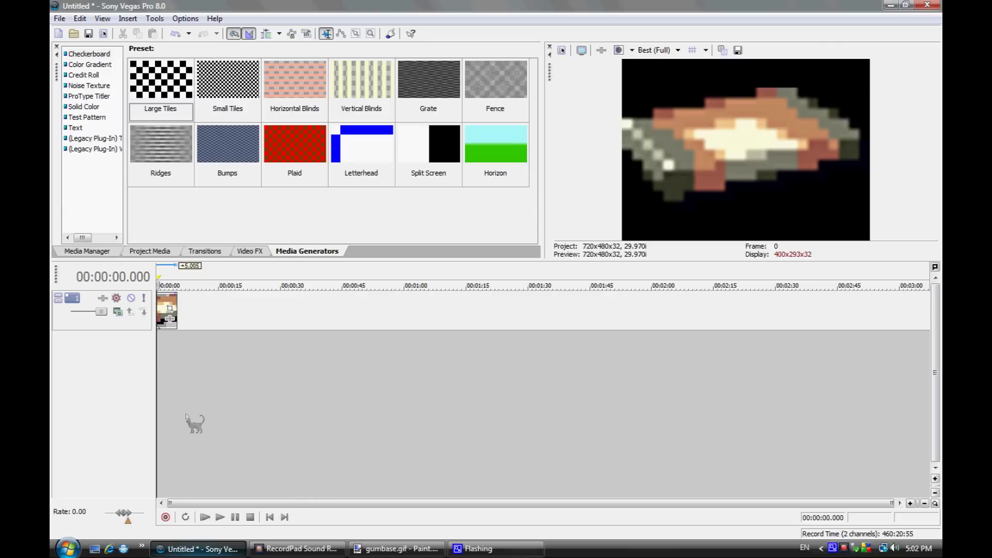
mouse_move(396, 549)
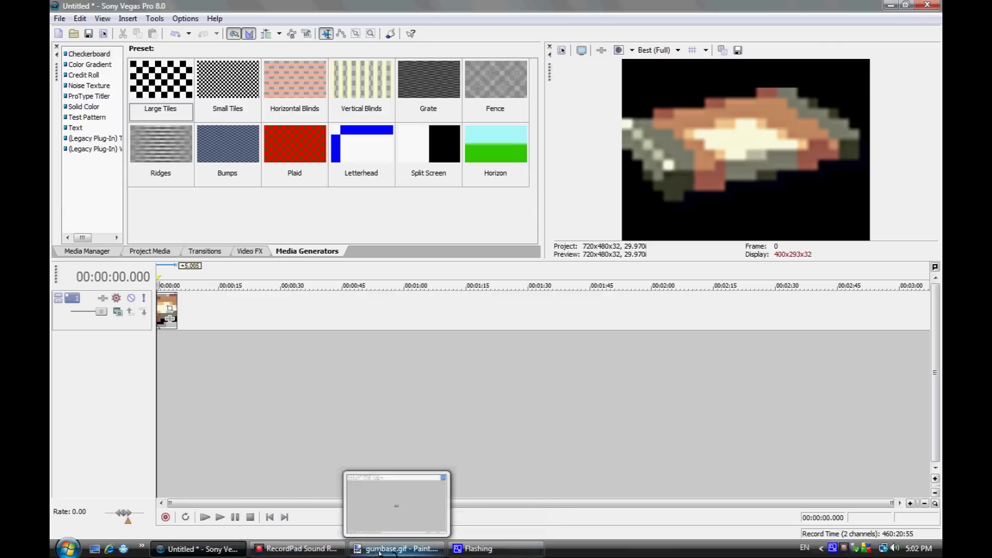
click(890, 5)
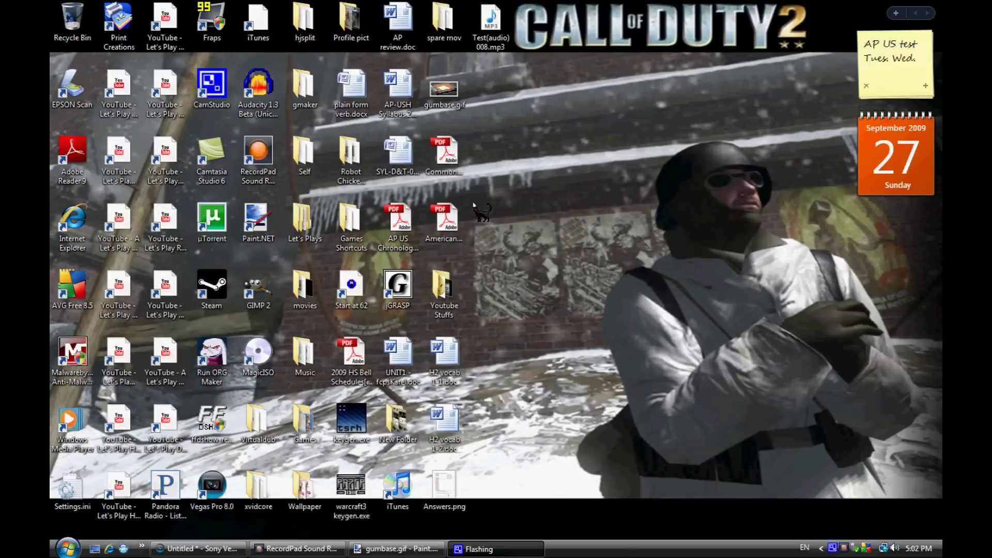
- Open the Youtube Stuffs folder and play the 'Asian Boy Afraid of Grasshoppers(3)' video
double_click(444, 289)
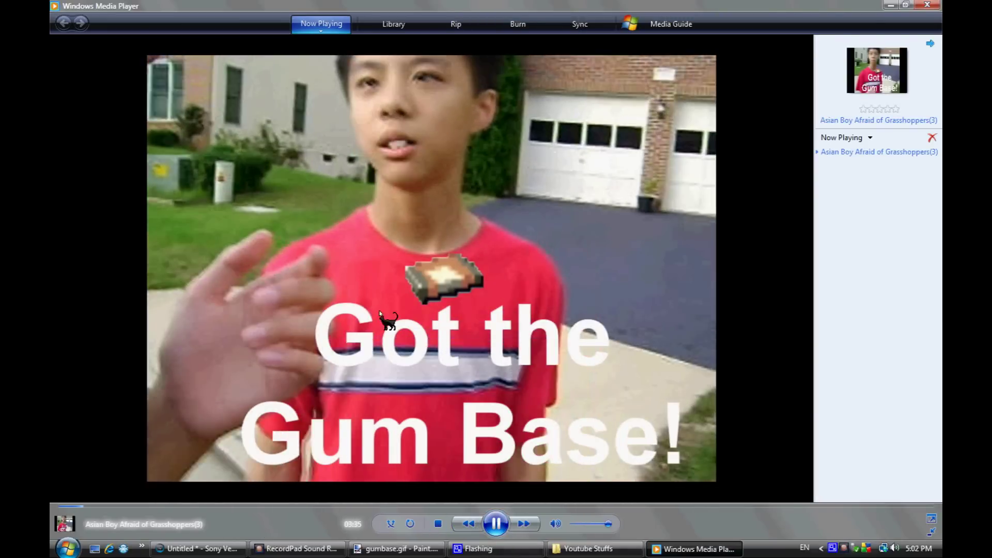
- Pause playback on the 'Got the Gum Base!' frame showing the small sprite
click(496, 523)
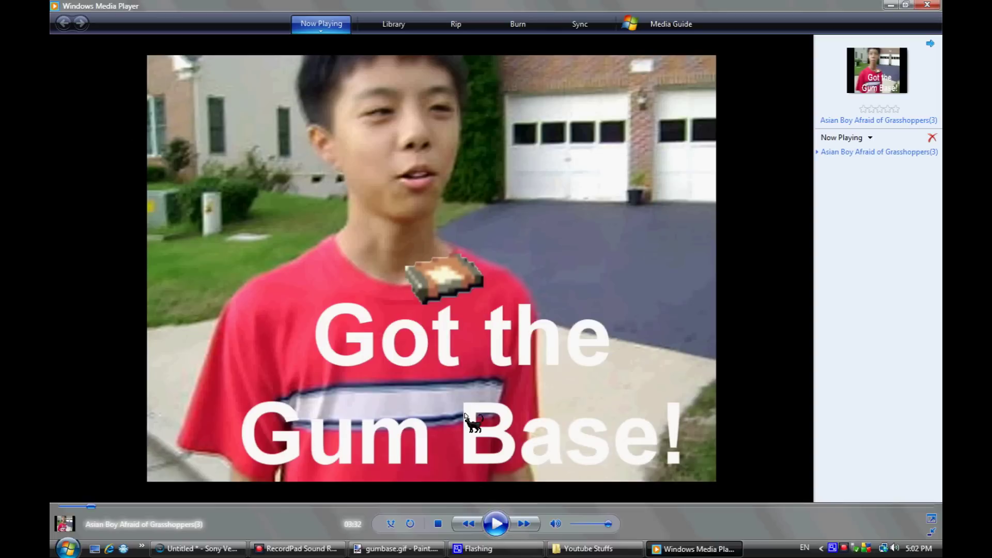
mouse_move(198, 549)
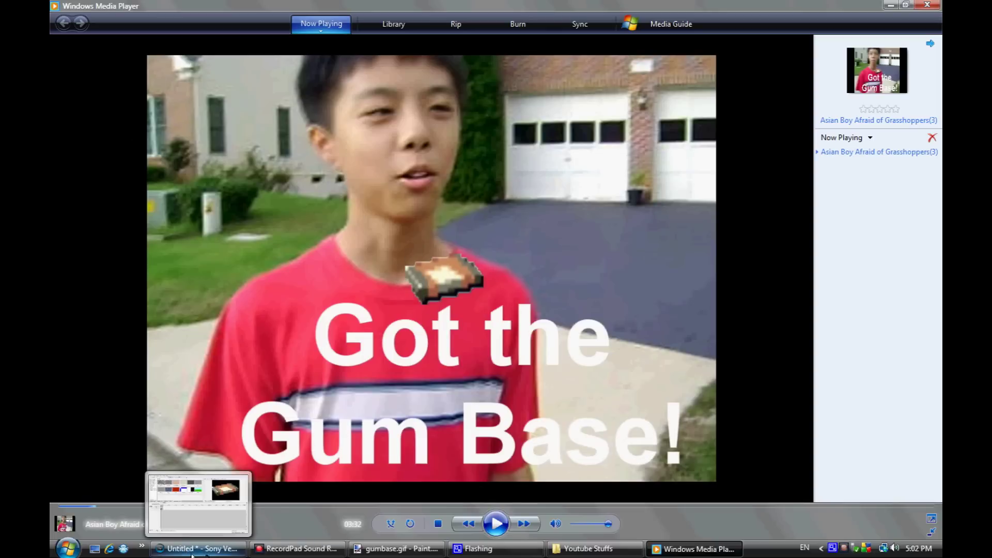
- Bring the Vegas project with the full-frame gum-base clip to the front
click(192, 553)
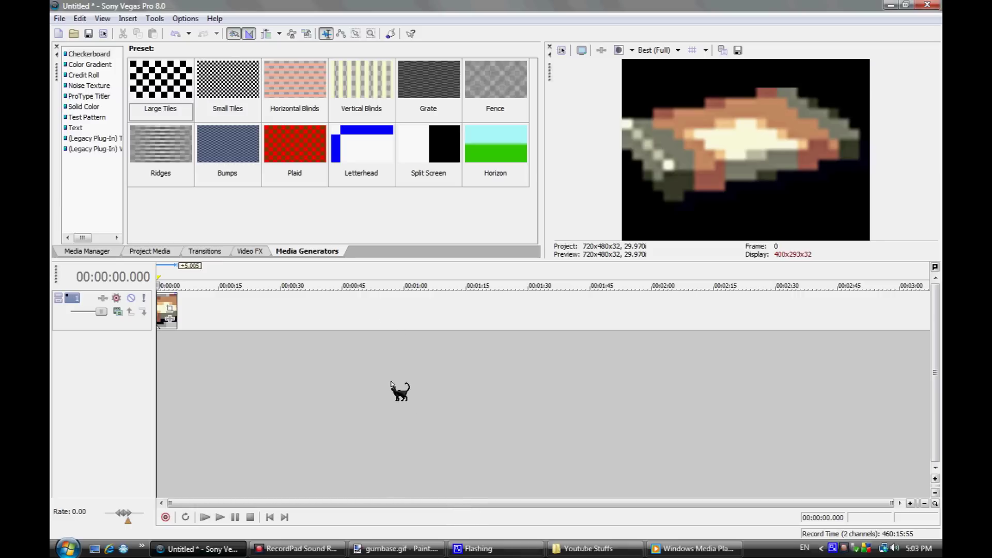
- Switch to the paused Media Player video, then to gumbase.gif in Paint.NET
click(695, 548)
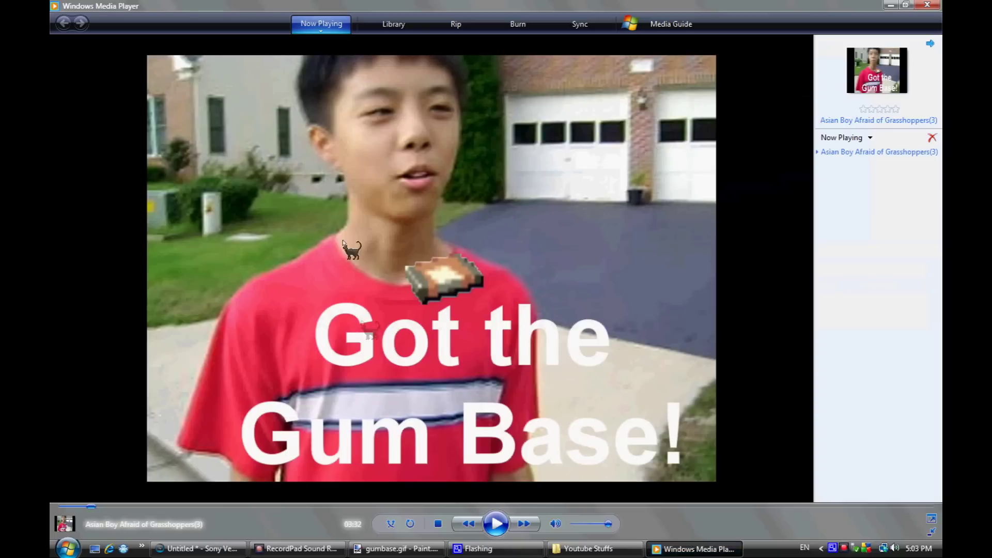
click(380, 548)
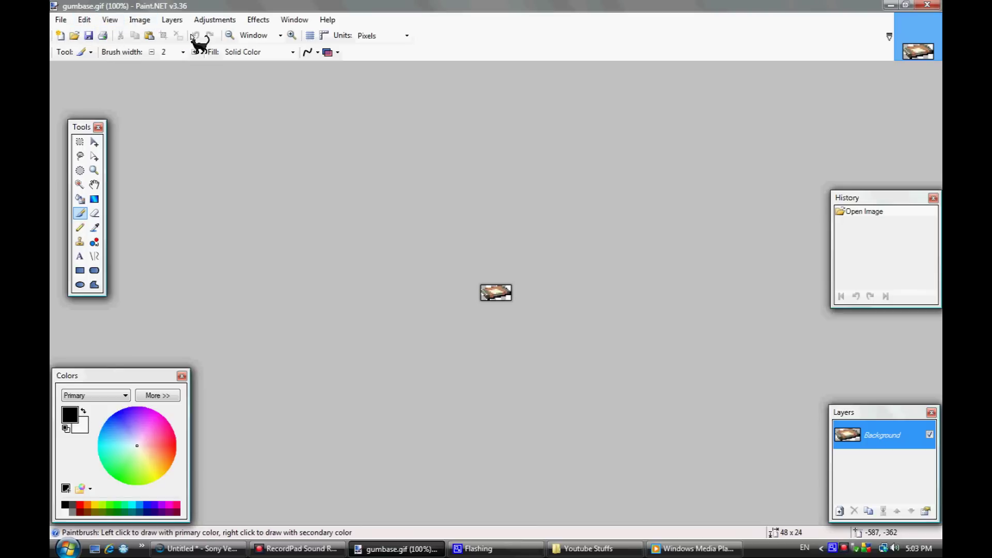
- Resize gumbase.gif by percentage to 600%
click(130, 23)
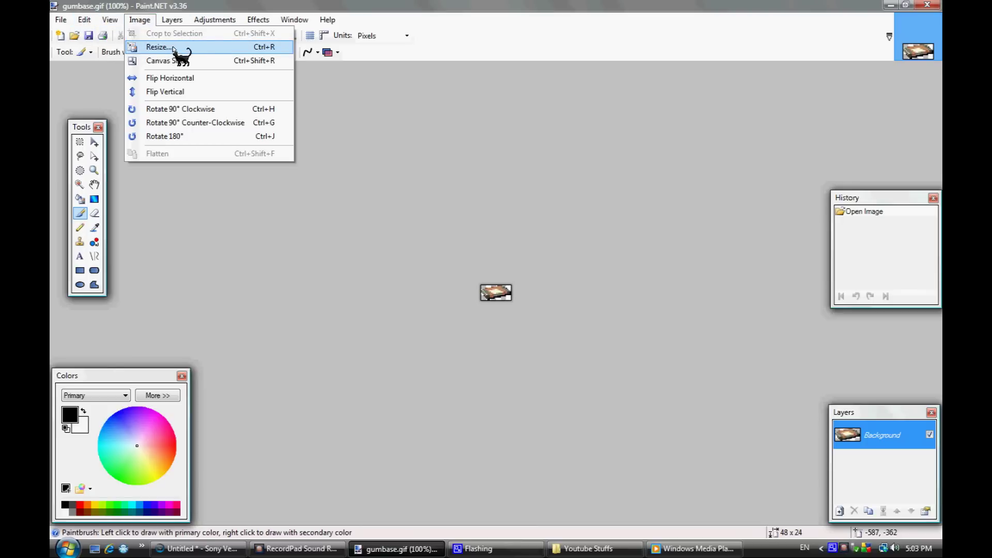
click(175, 51)
click(413, 207)
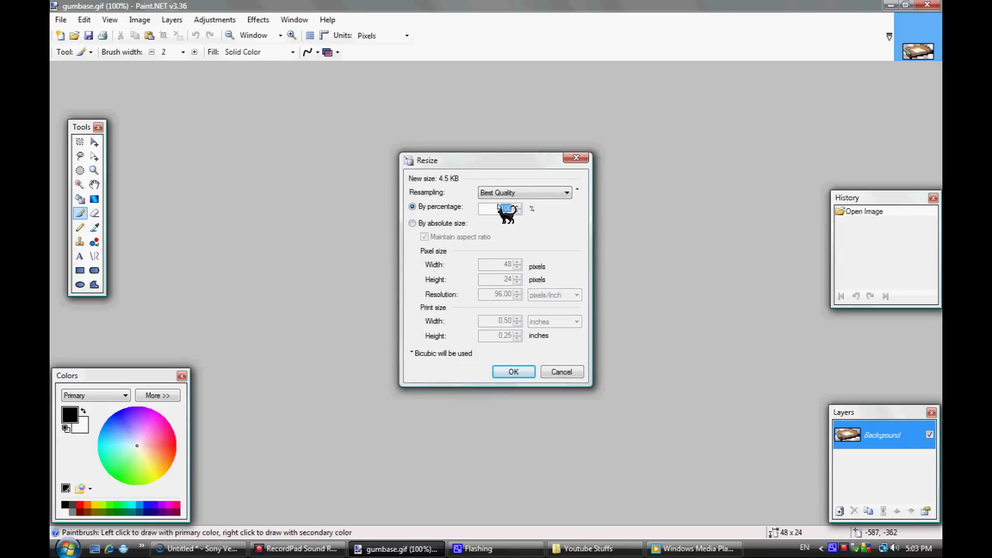
text(600)
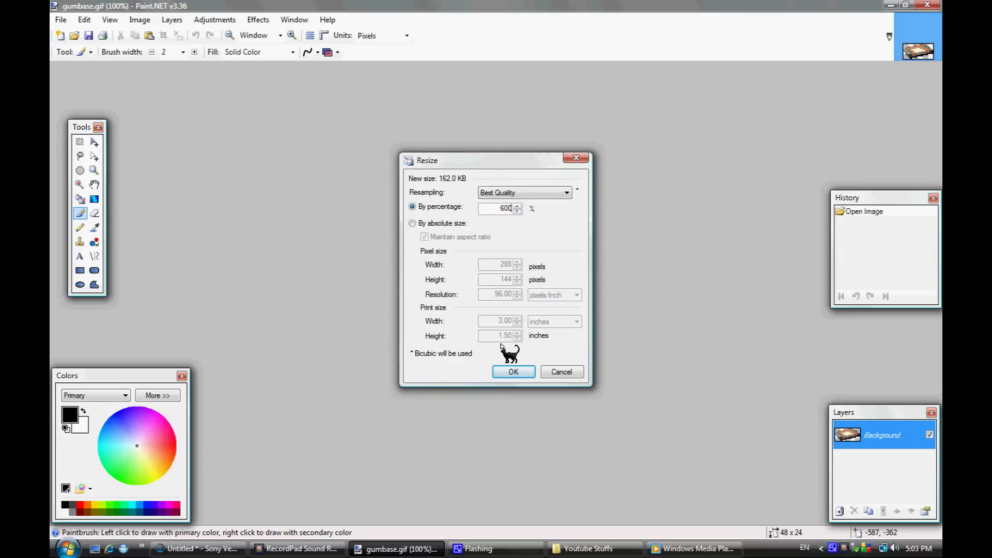
click(501, 374)
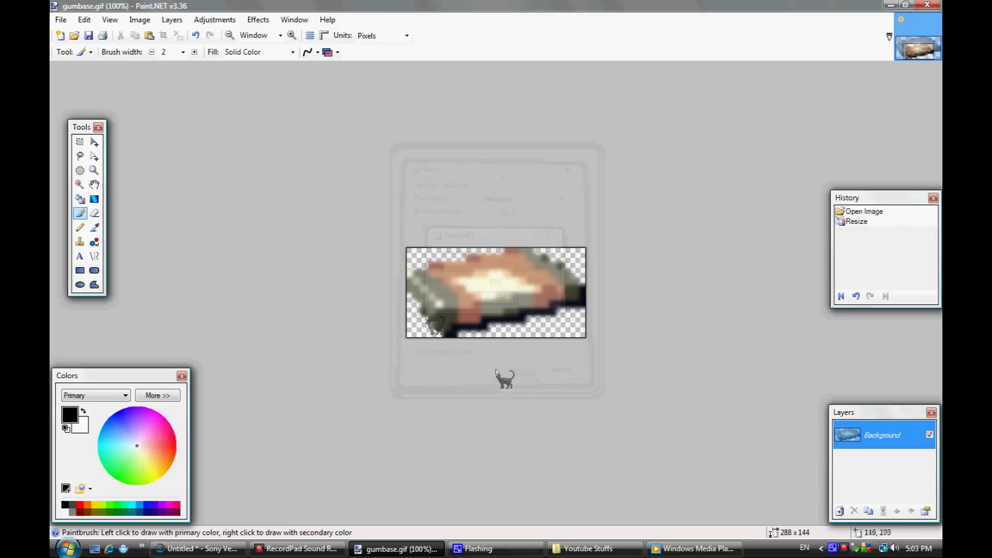
- Resize the image by 600% a second time, reaching 1728 x 864 pixels
click(137, 20)
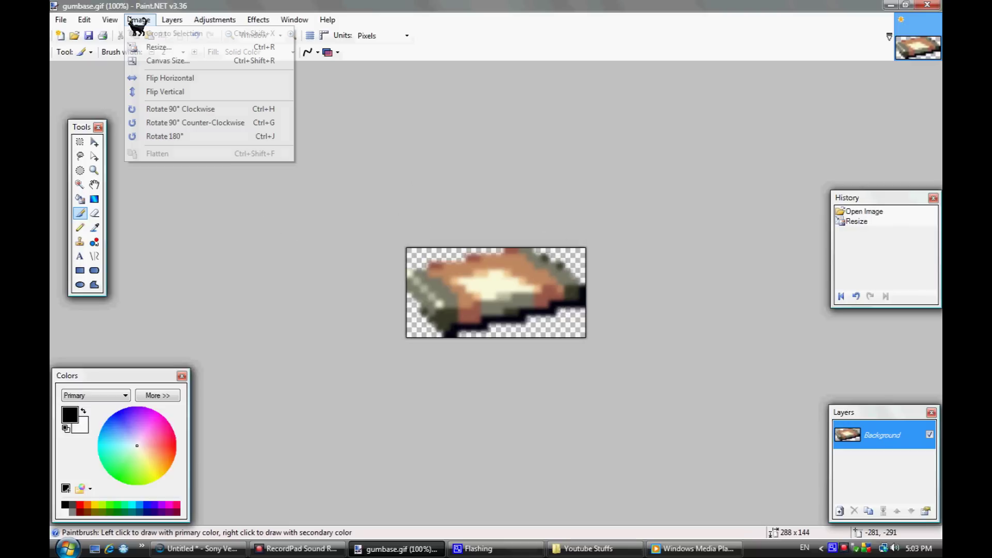
click(159, 47)
click(423, 213)
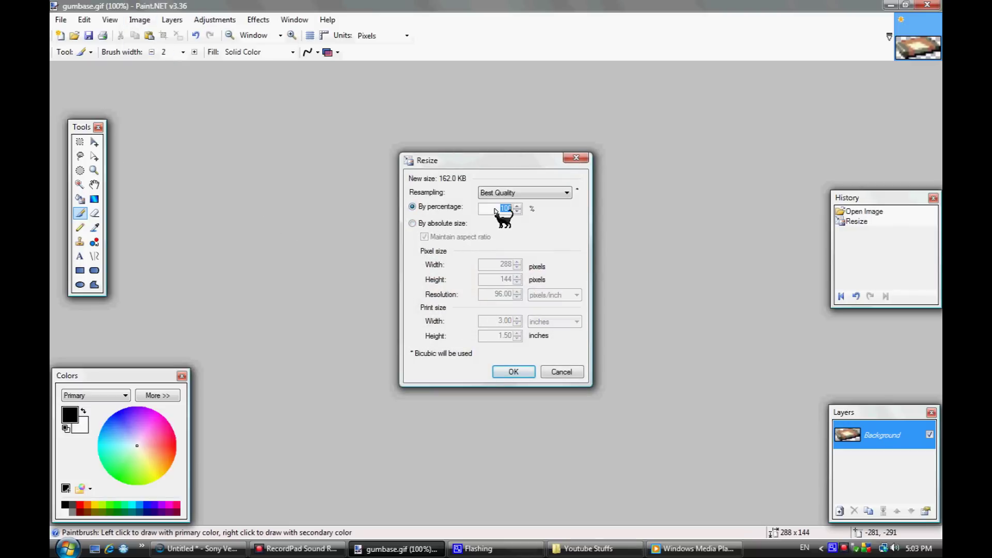
text(600)
click(509, 372)
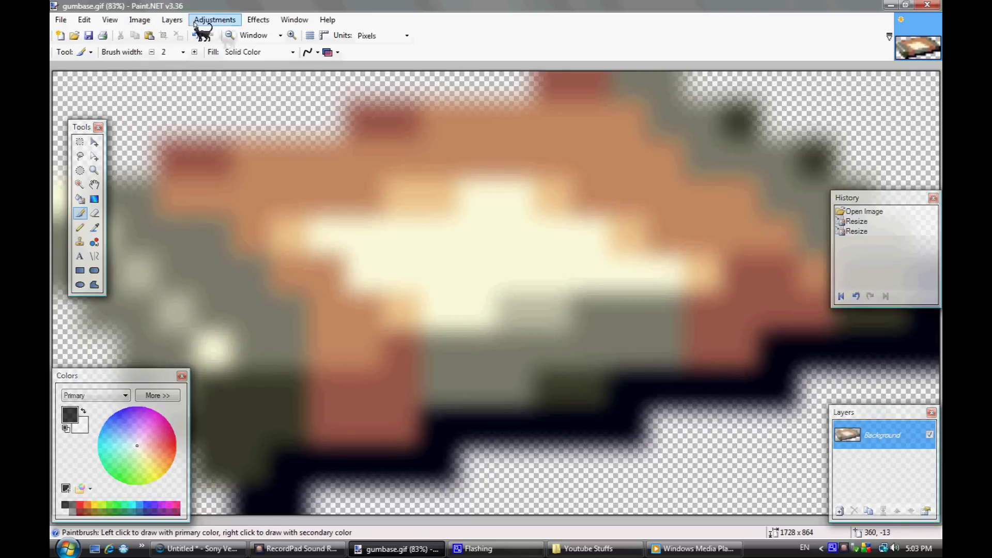
- Select the whole image, then move the sprite to the centre and scale it to 203×80
click(80, 142)
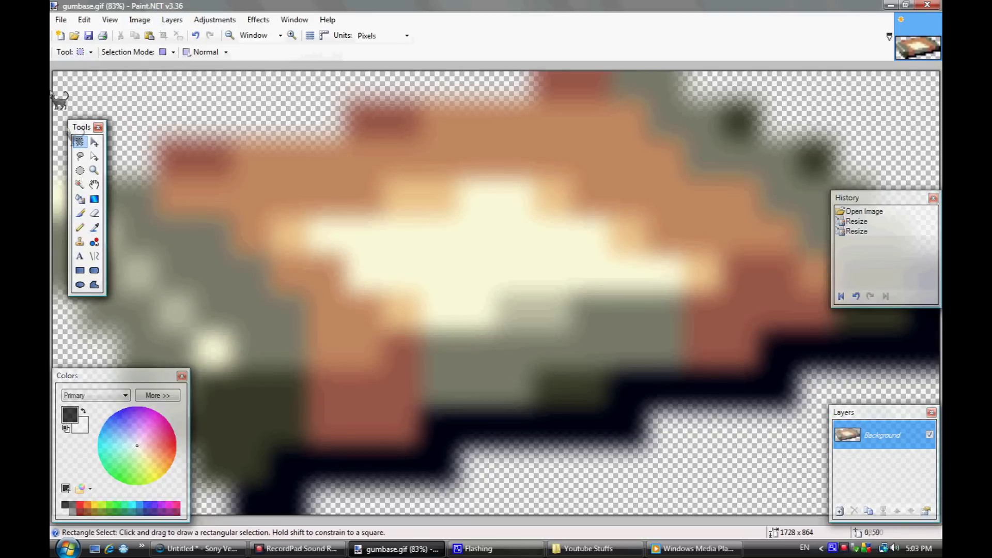
drag(52, 73, 809, 533)
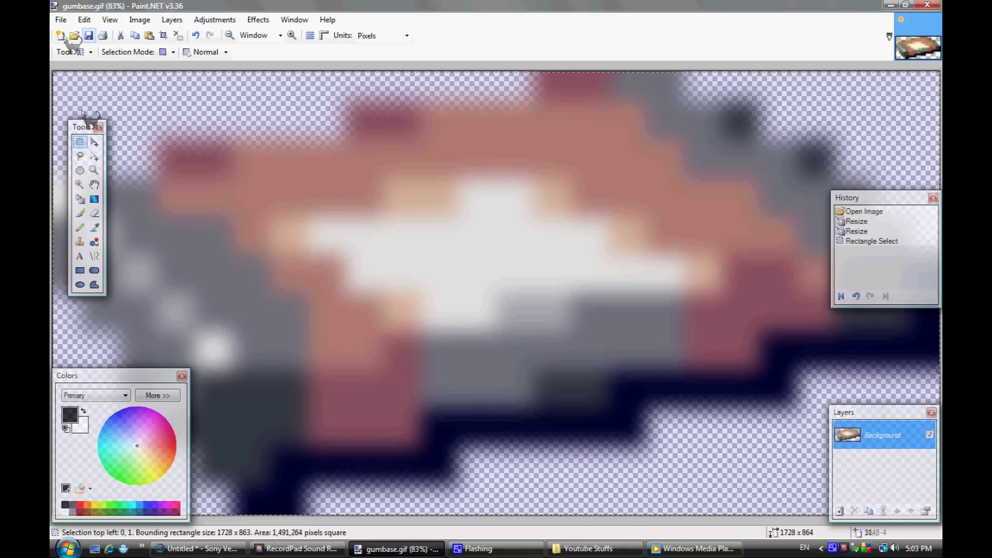
click(94, 142)
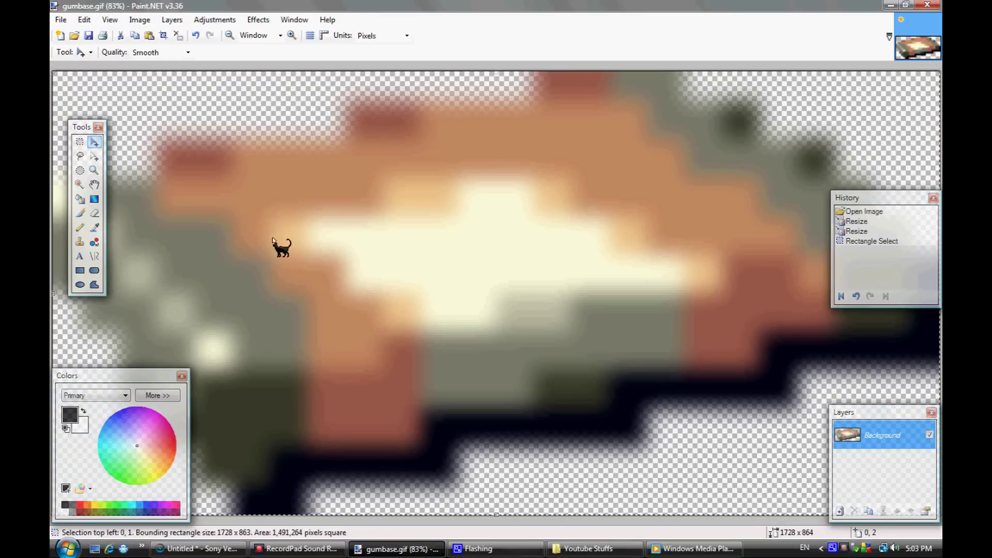
mouse_move(284, 249)
mouse_down()
mouse_move(683, 403)
mouse_move(821, 434)
mouse_up()
drag(741, 403, 231, 154)
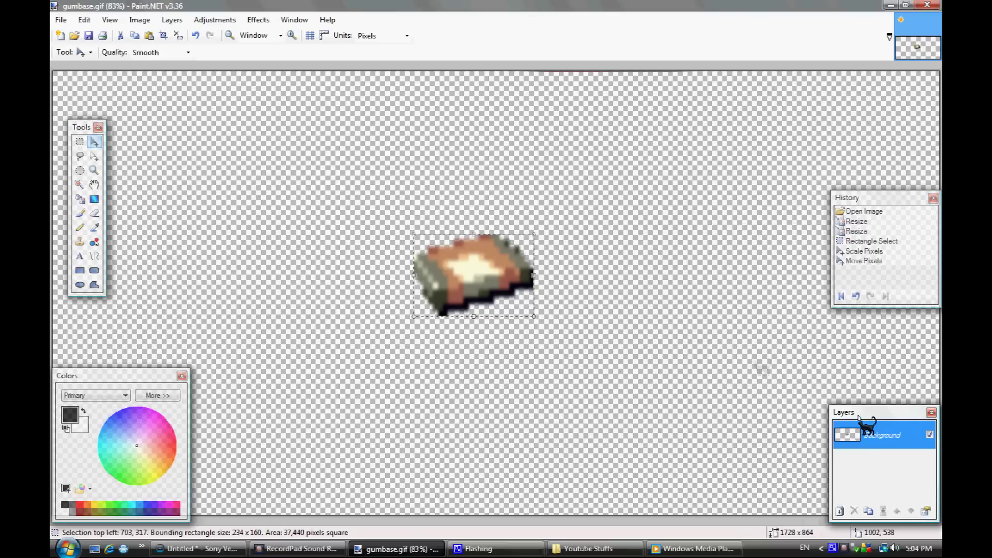
drag(466, 267, 514, 346)
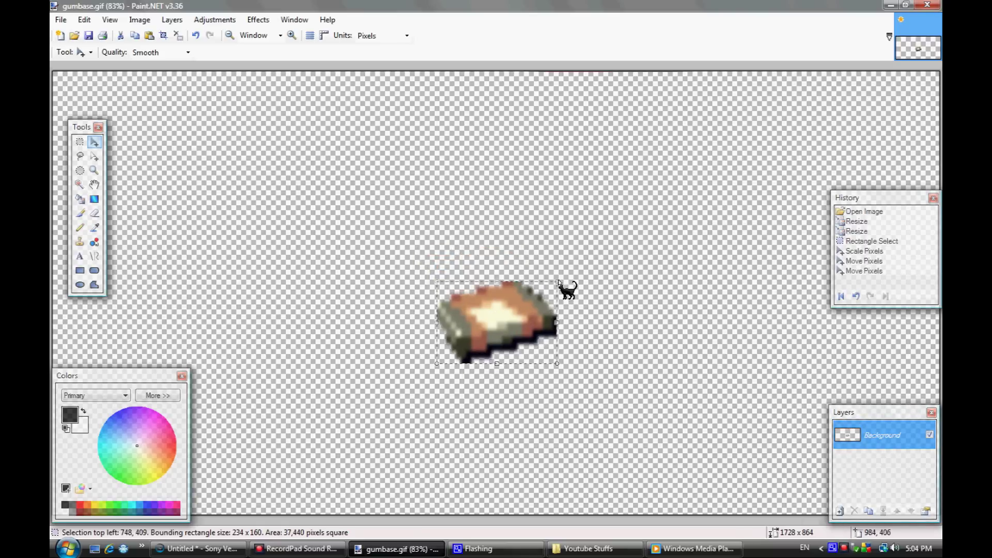
mouse_move(565, 288)
mouse_down()
mouse_move(548, 332)
mouse_move(526, 301)
mouse_up()
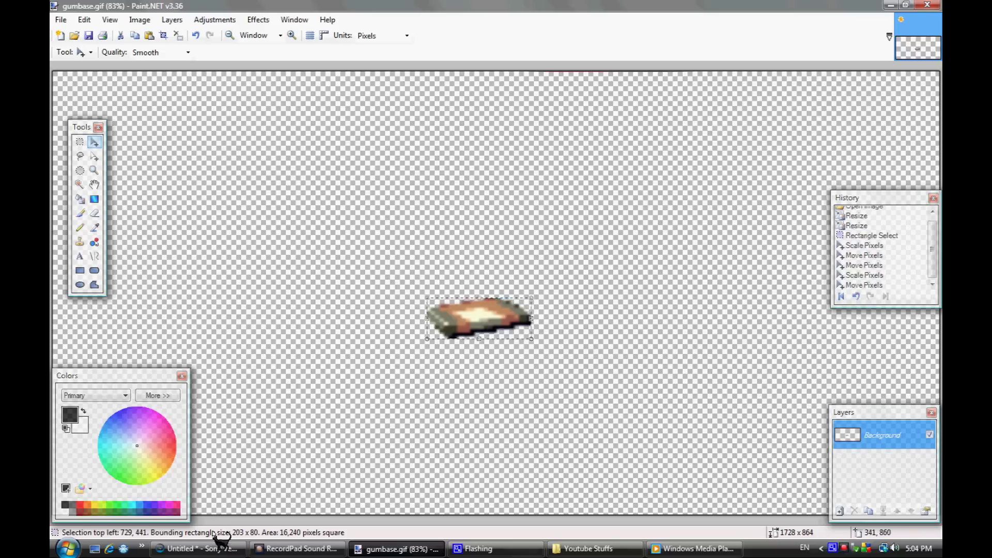
- Open Pan/Crop for the gumbase event and enlarge the crop frame to 384x192
click(203, 548)
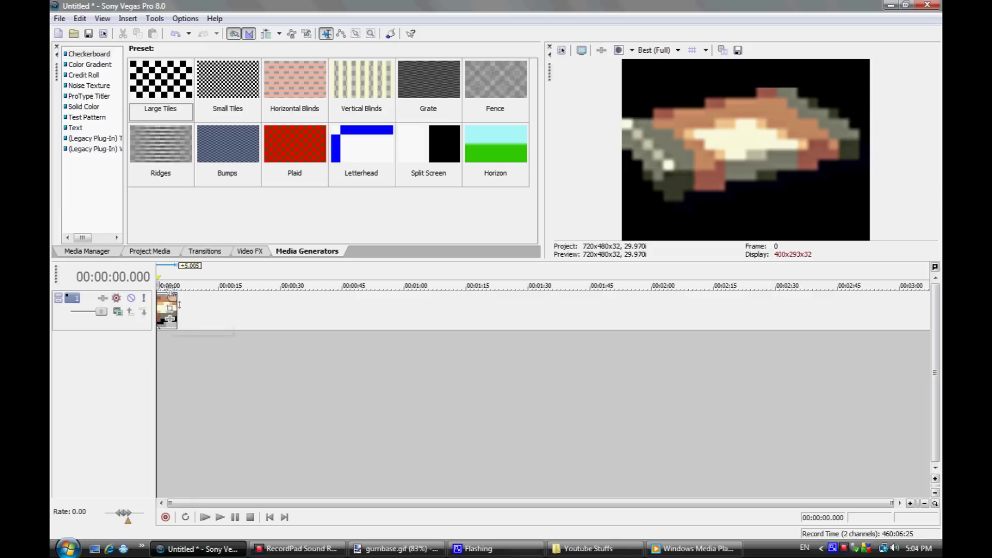
click(168, 311)
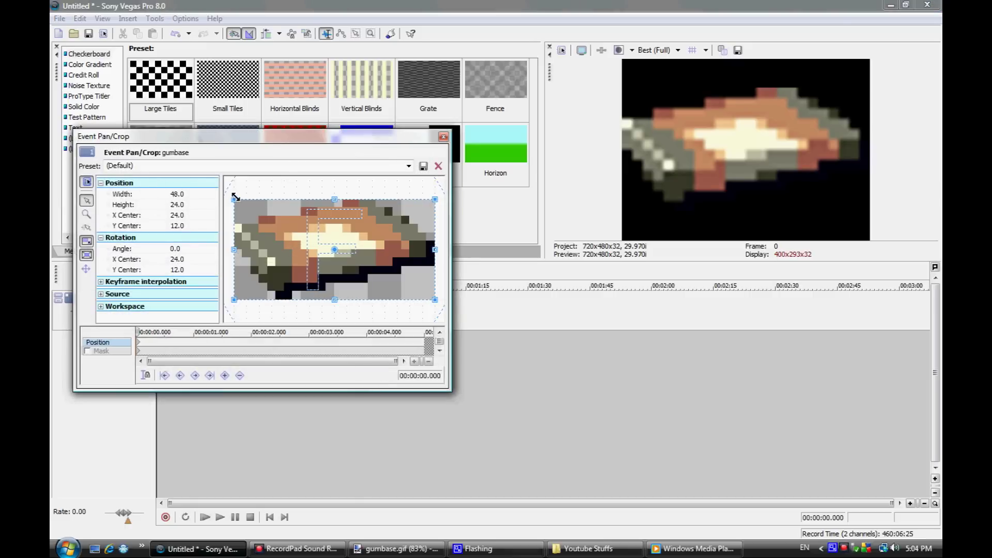
scroll(361, 255, down, 2)
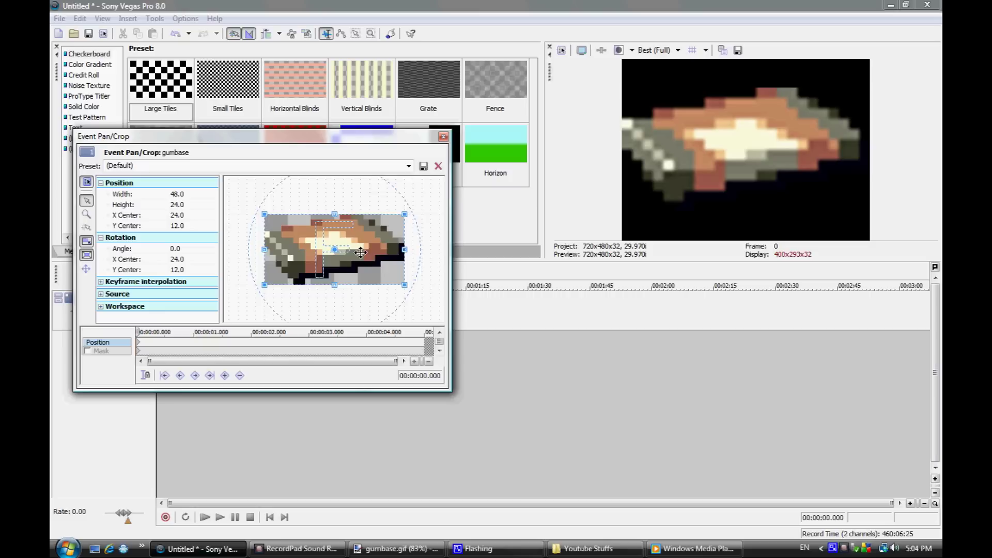
scroll(360, 253, down, 2)
scroll(359, 251, down, 2)
scroll(357, 249, down, 2)
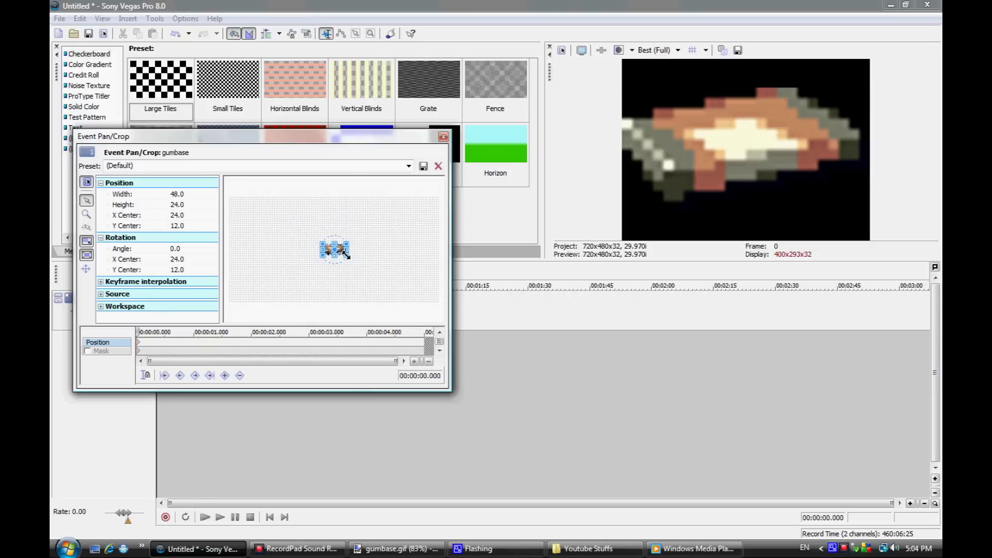
drag(345, 254, 443, 321)
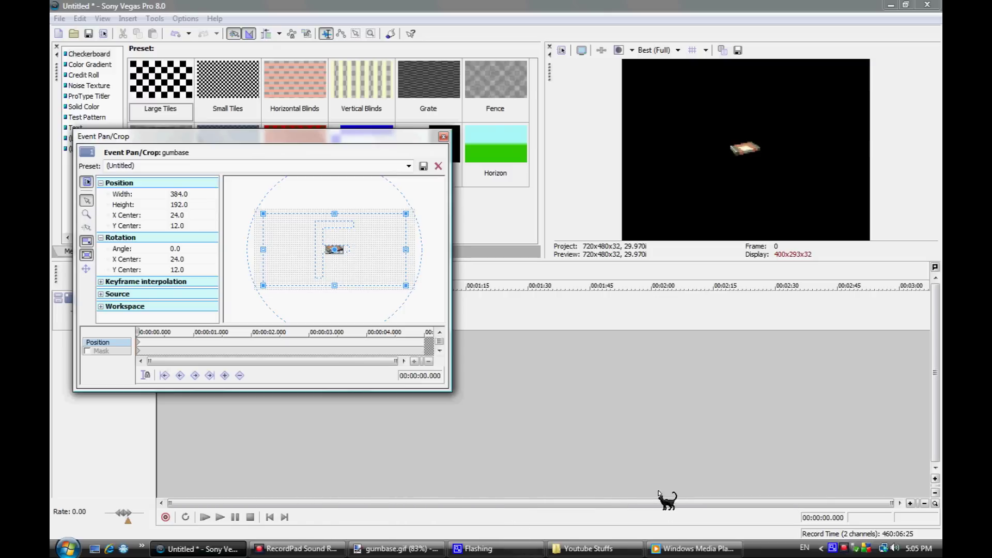
- Bring back the paused Media Player video and seek slightly earlier for comparison
click(694, 548)
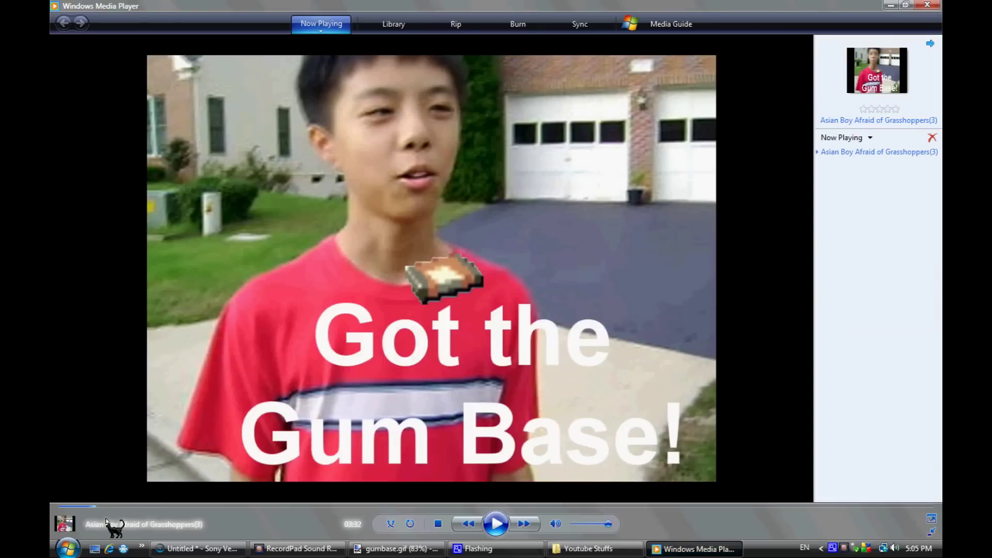
click(91, 506)
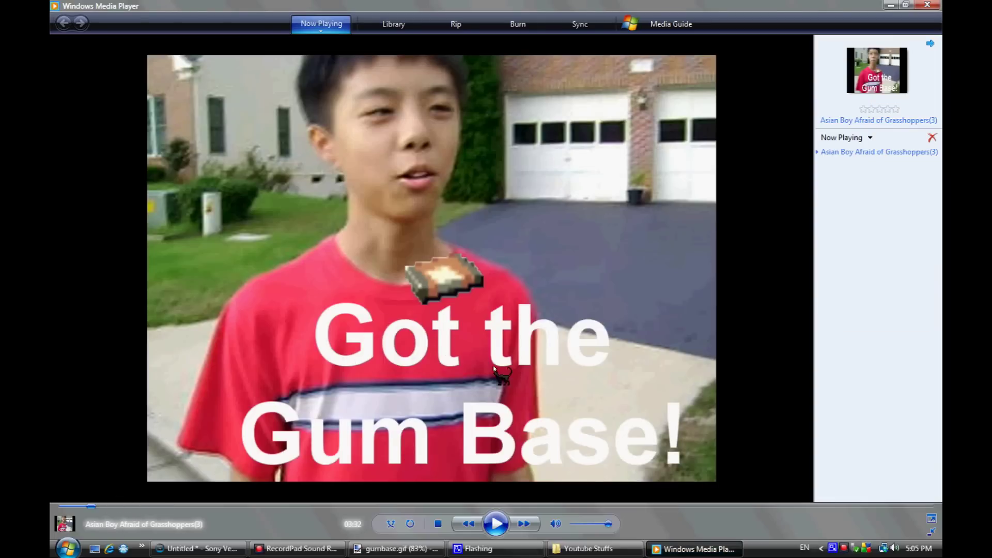